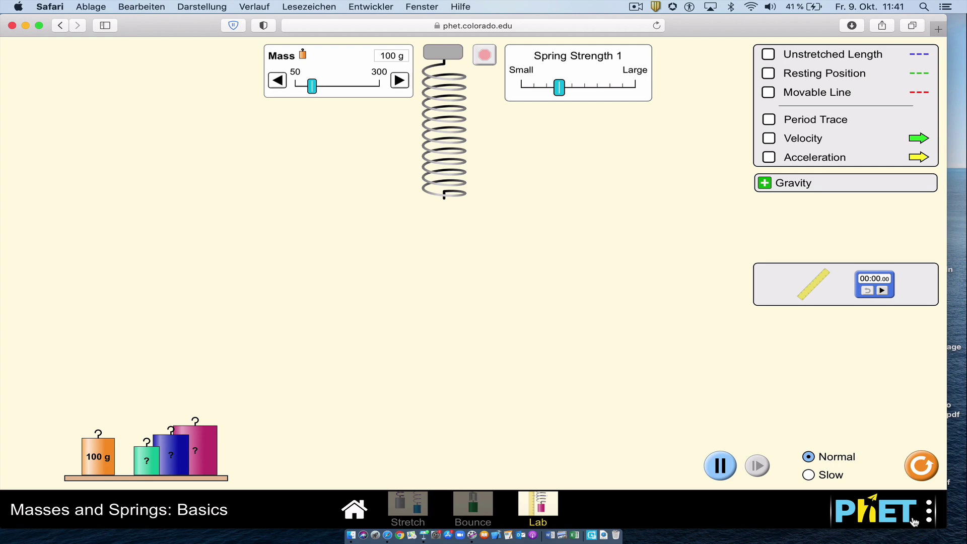
- Widen the window, hang the 100 g mass, adjust spring strength, and show Earth gravity options
left_click_drag(944, 526, 964, 532)
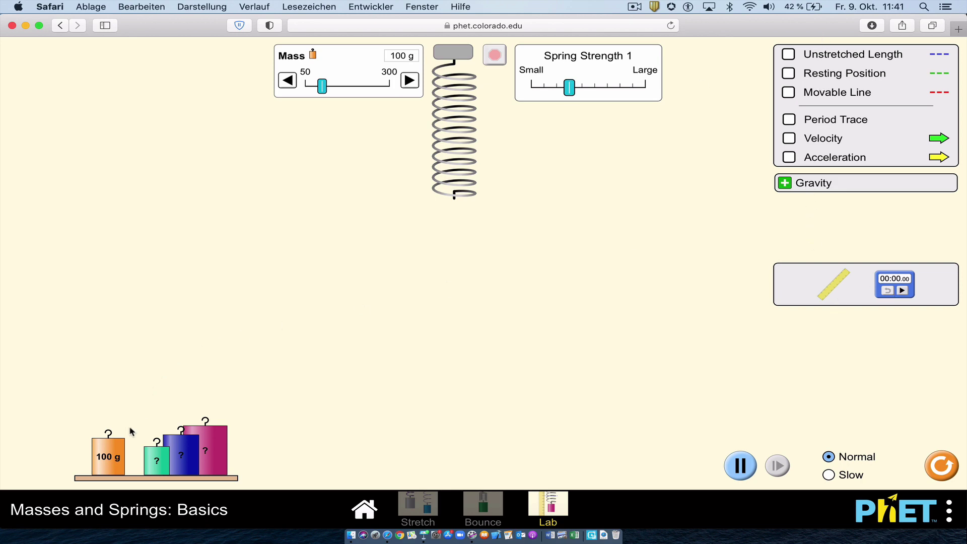
left_click_drag(115, 447, 462, 235)
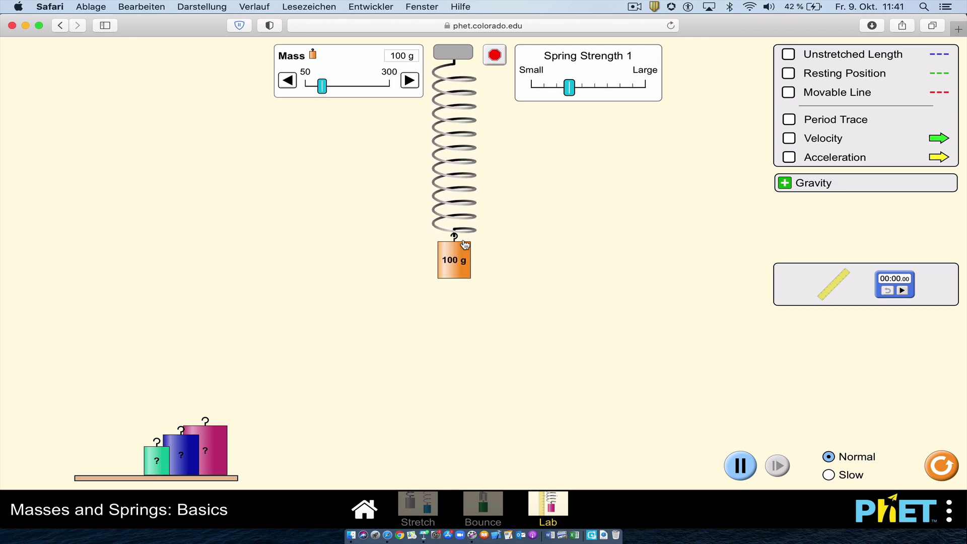
mouse_move(568, 88)
left_mouse_down()
mouse_move(520, 93)
mouse_move(581, 94)
left_mouse_up()
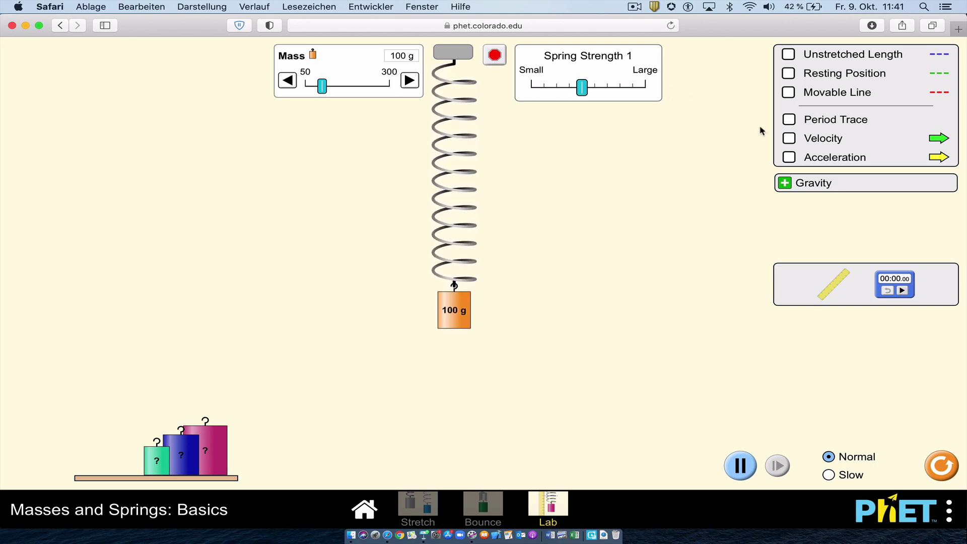
left_click(785, 184)
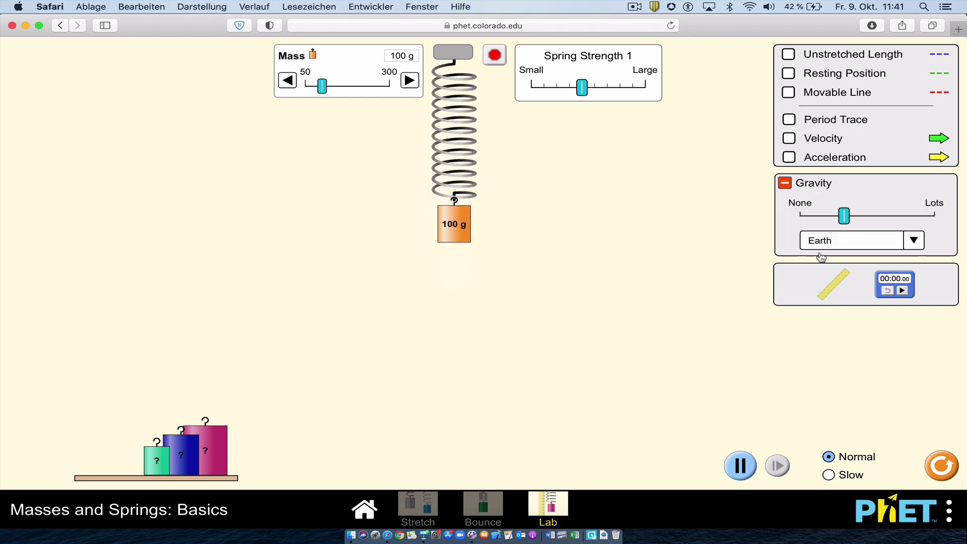
- Place the ruler beside the stopped 100 g mass and the stopwatch next to the spring
left_click_drag(836, 286, 360, 315)
left_click_drag(884, 286, 632, 297)
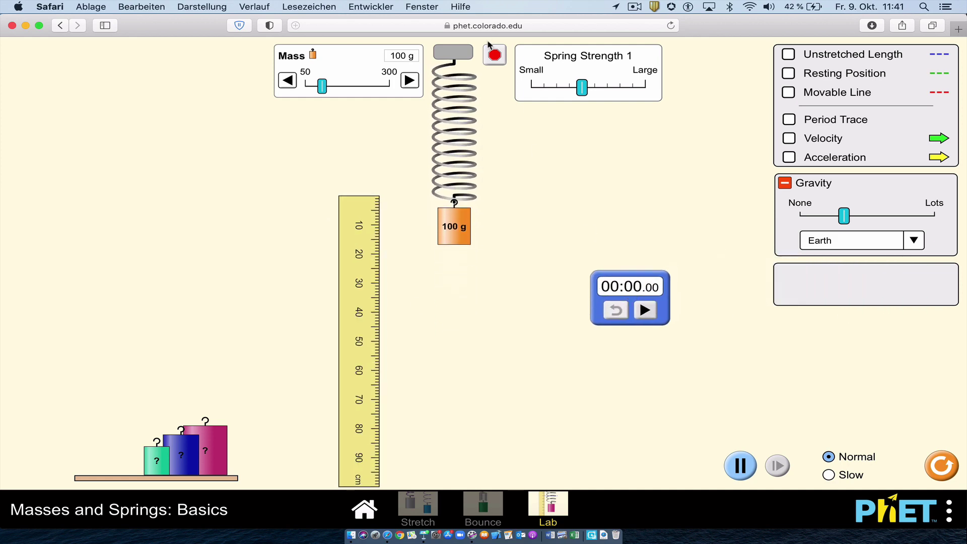
left_click(494, 57)
left_click_drag(361, 251, 419, 300)
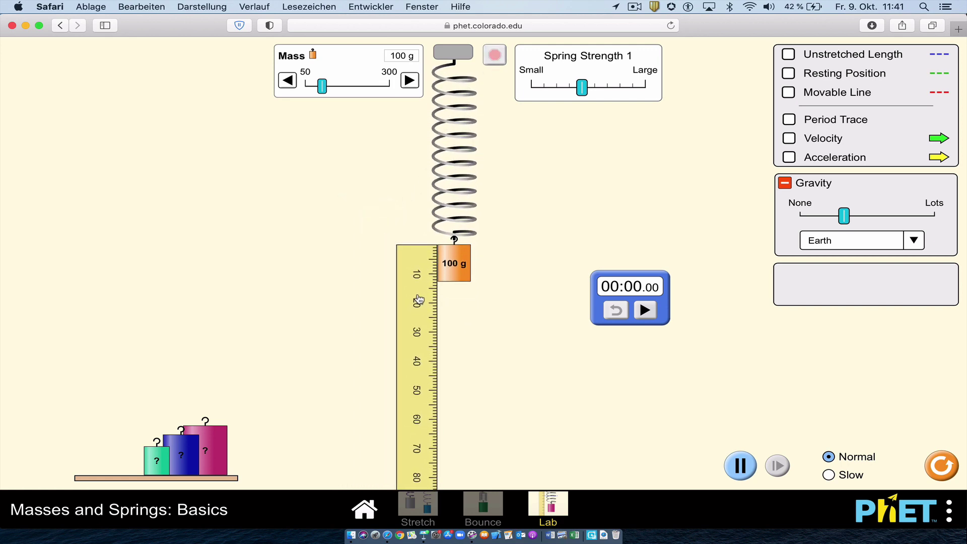
- Enable Period Trace, release the 100 g mass from 20 cm down, and set Slow speed
left_click(790, 121)
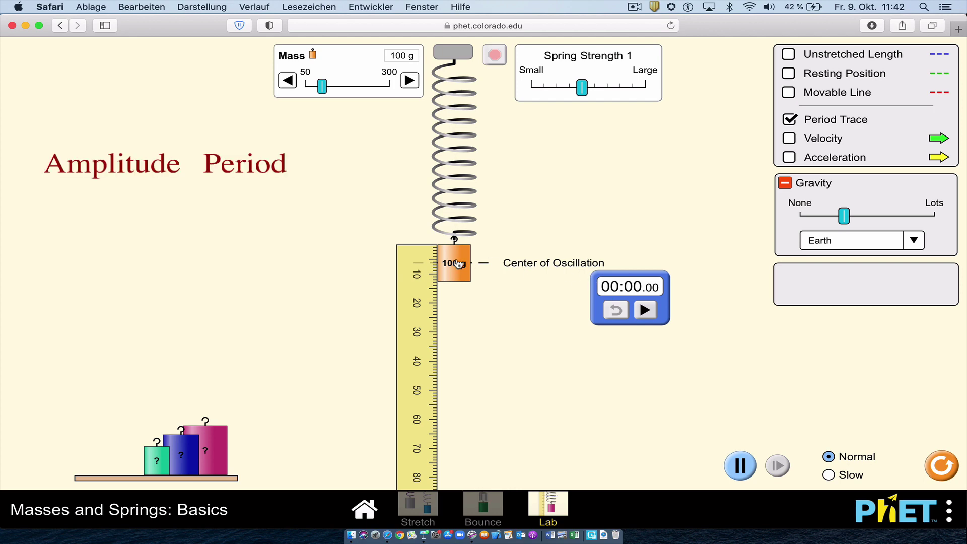
left_click_drag(457, 263, 457, 322)
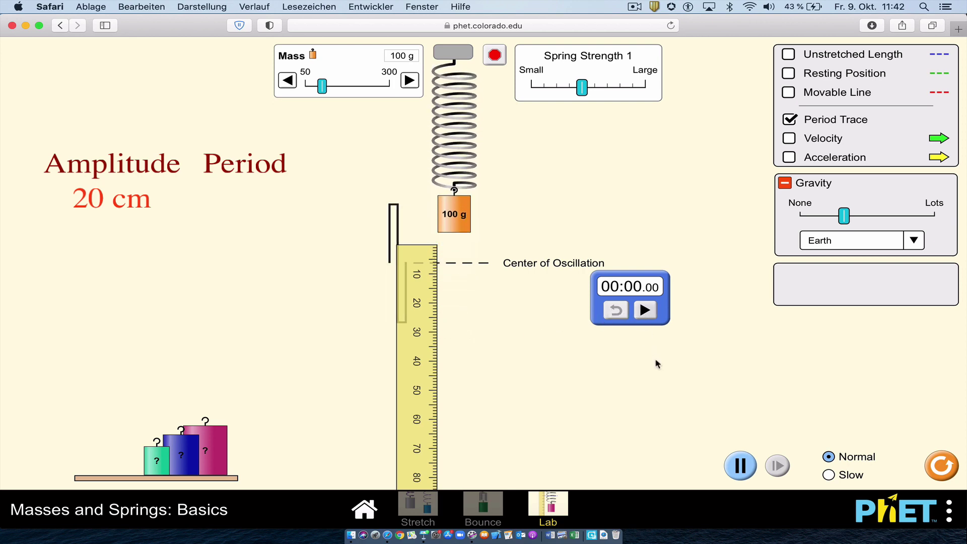
left_click(829, 476)
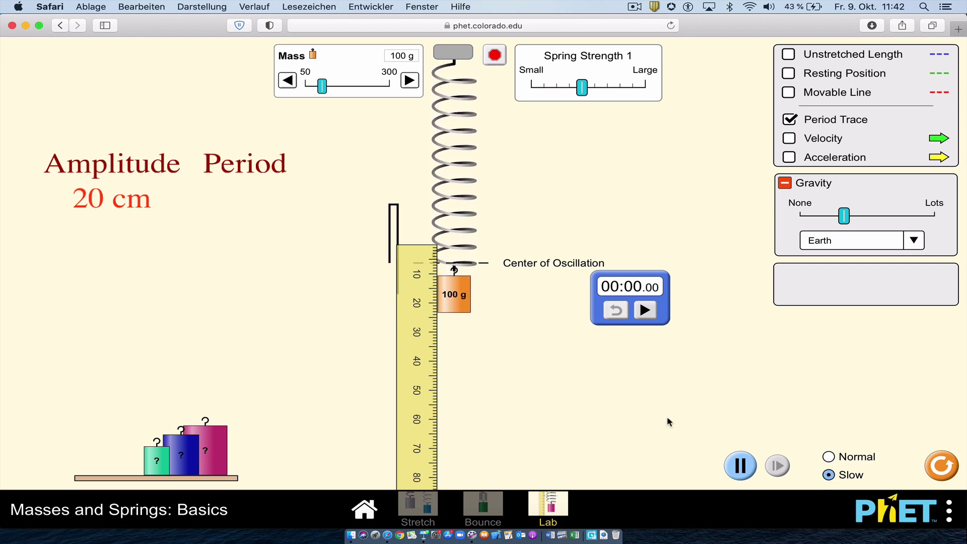
- Time one full oscillation at 20 cm amplitude, measuring a 0.76 s period
left_click(646, 311)
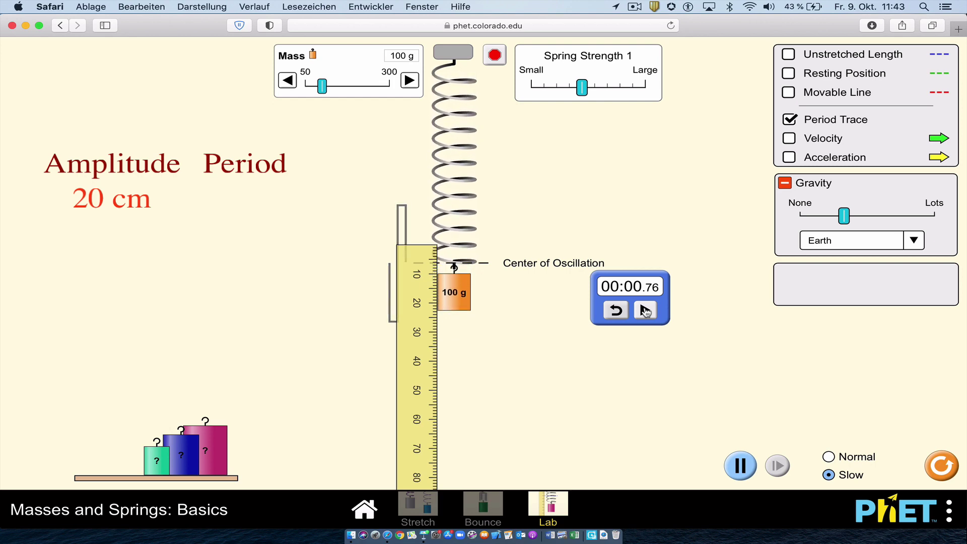
left_click(616, 310)
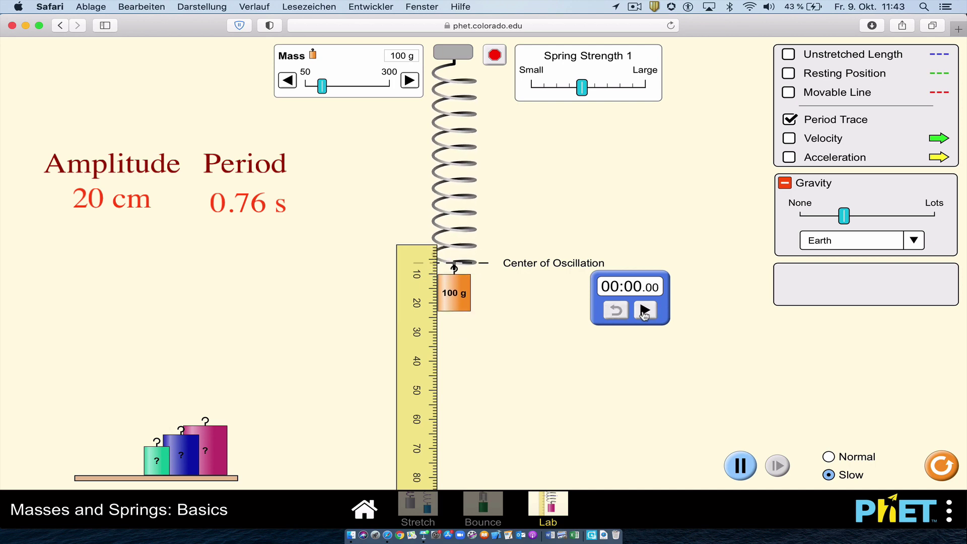
left_click(646, 312)
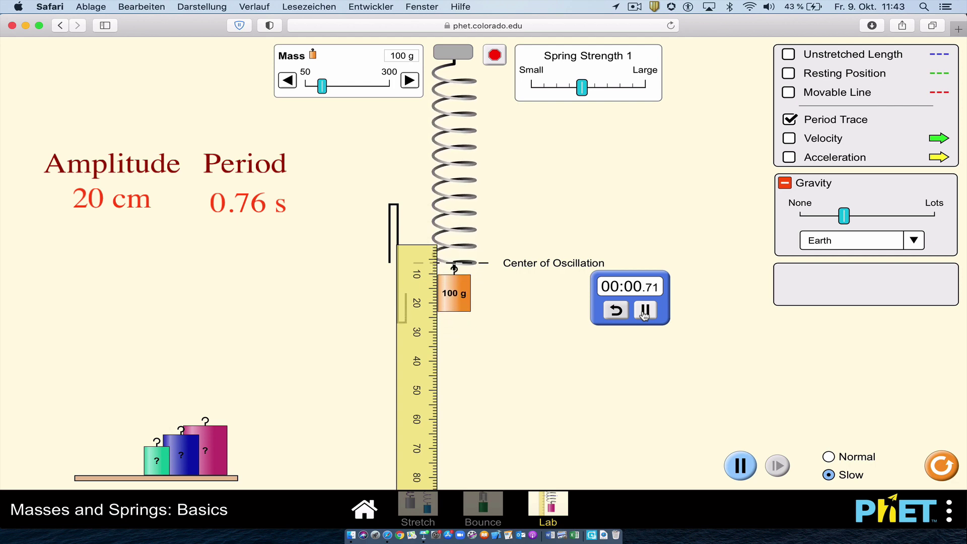
left_click(645, 312)
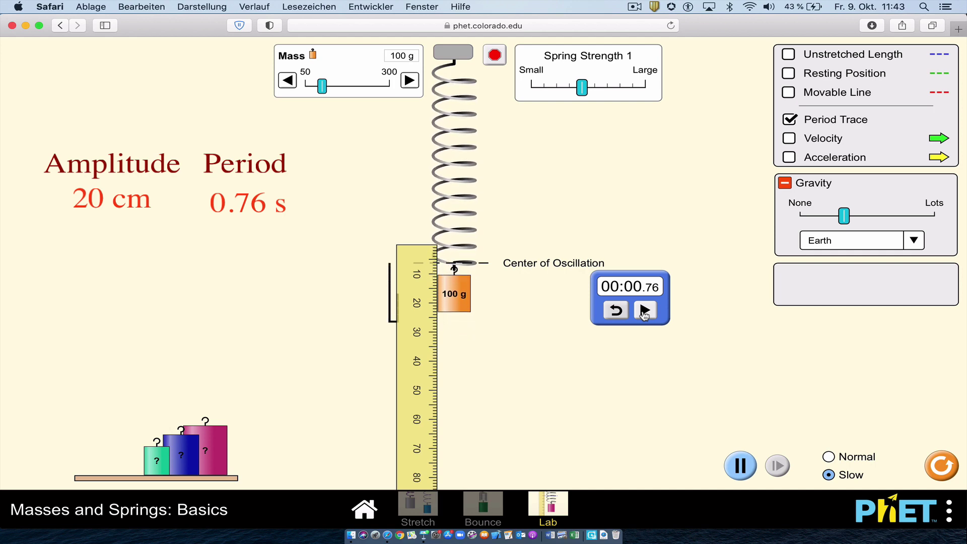
- Reset the stopwatch to 00:00.00 and bring the mass to rest
left_click(616, 310)
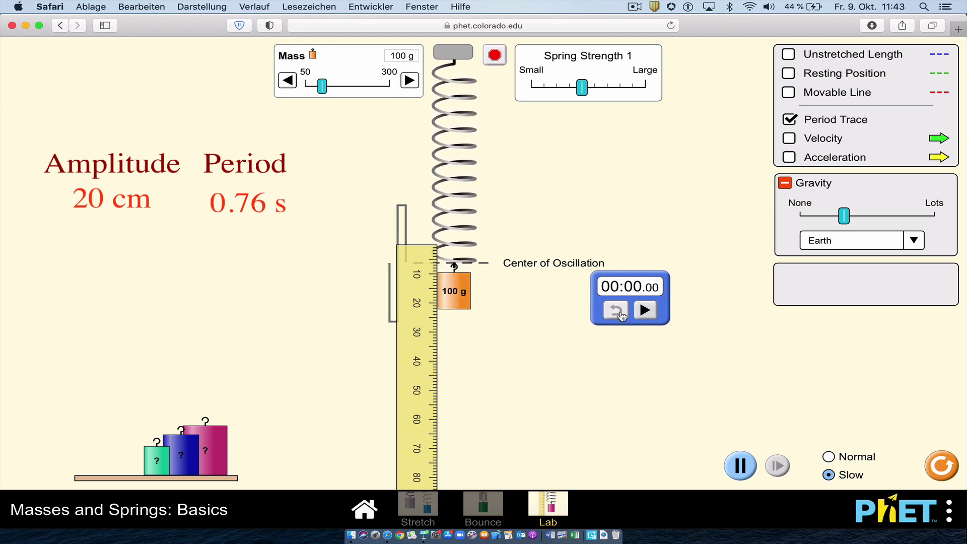
left_click(495, 56)
left_click(496, 58)
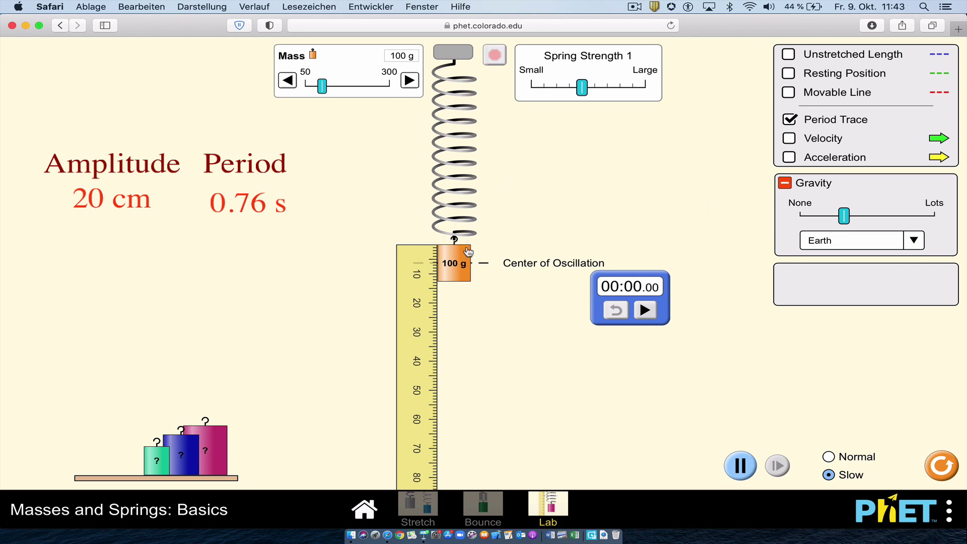
- Pause the simulation and release the mass from 40 cm below equilibrium
left_click_drag(464, 262, 478, 231)
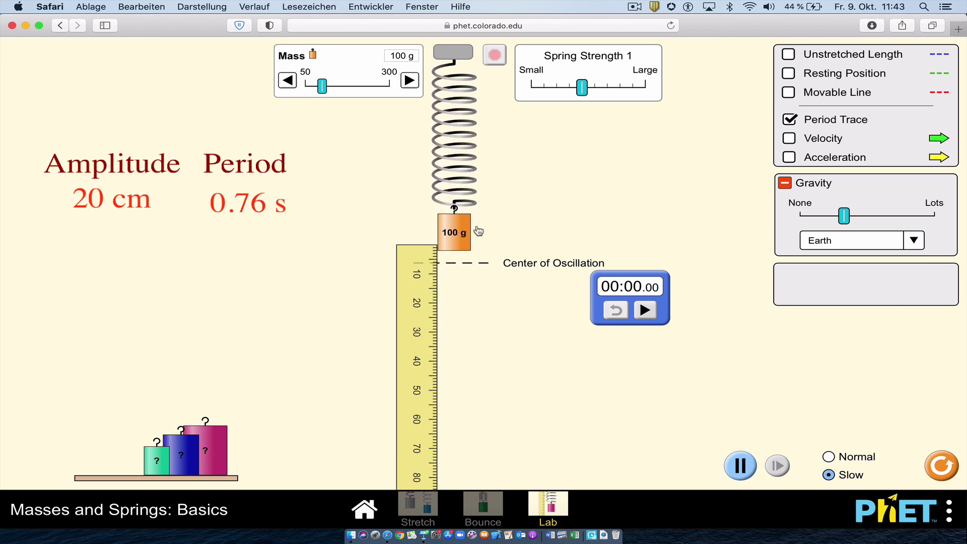
left_click(741, 466)
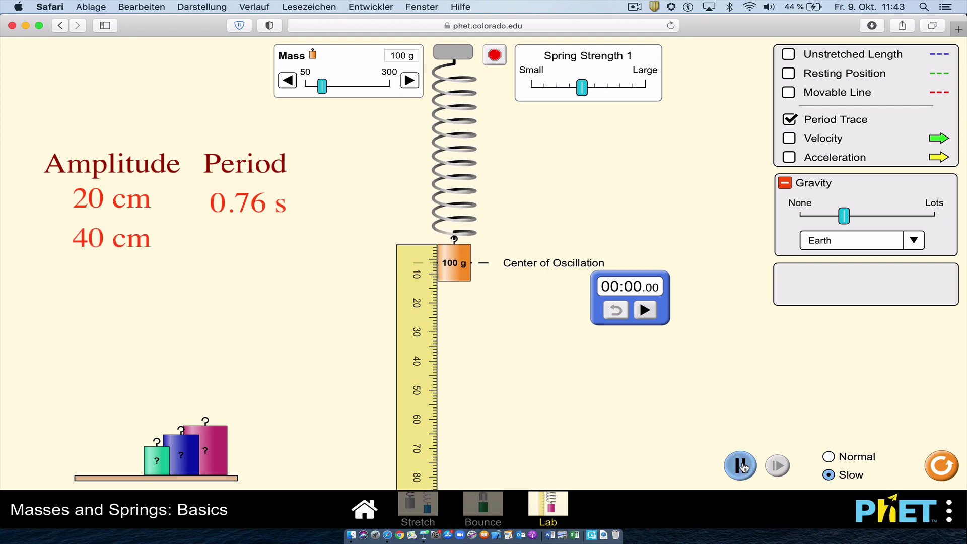
left_click_drag(464, 271, 465, 391)
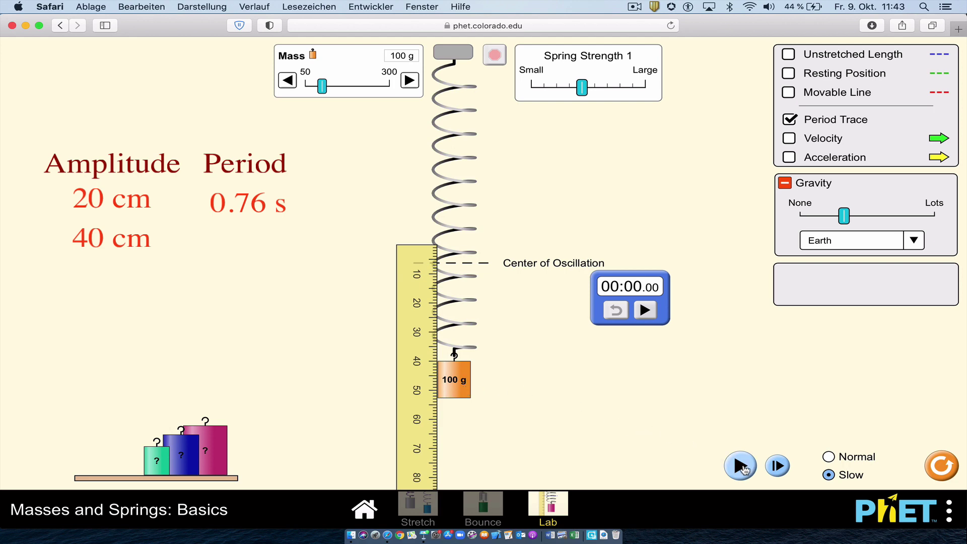
left_click(742, 467)
- Time one period at 40 cm amplitude, getting 0.75 s, then stop the mass
left_click(645, 311)
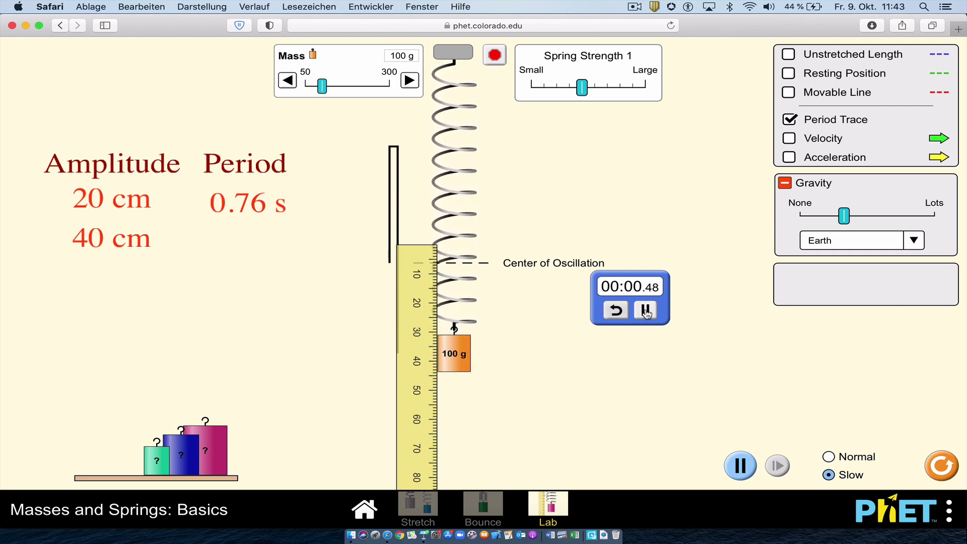
left_click(646, 310)
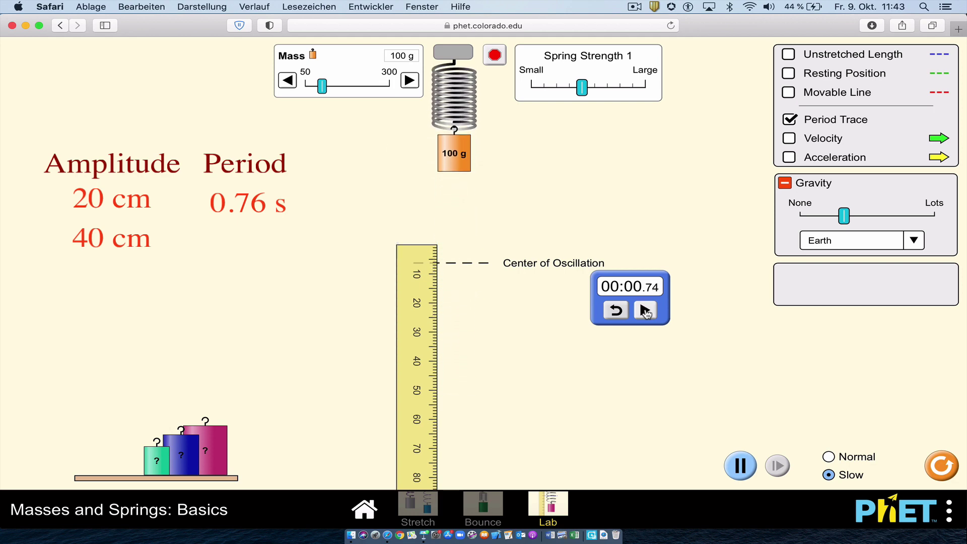
left_click(629, 311)
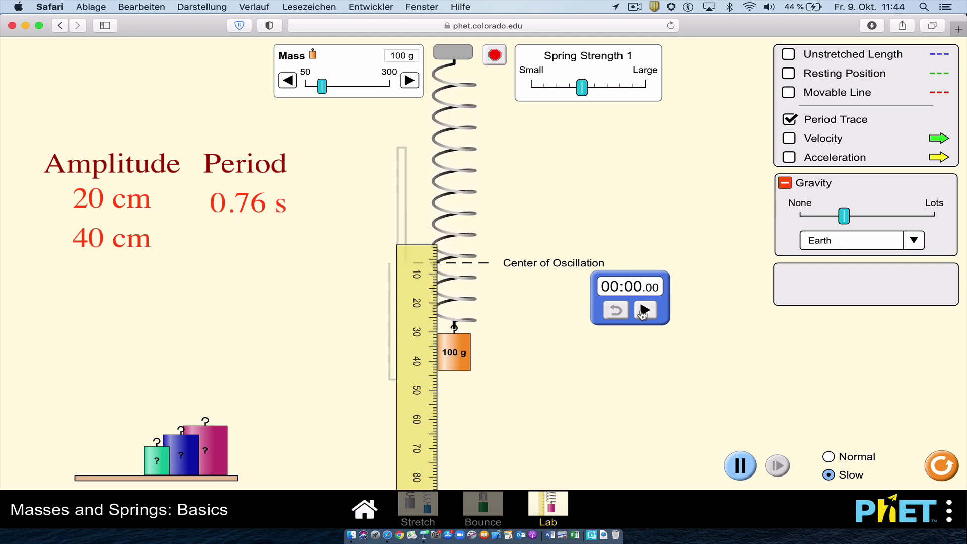
left_click(644, 312)
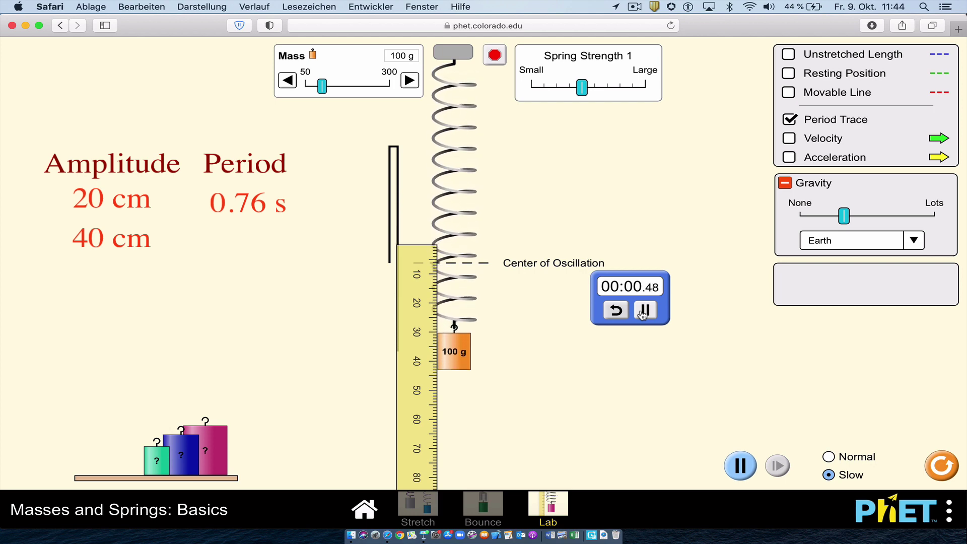
left_click(645, 311)
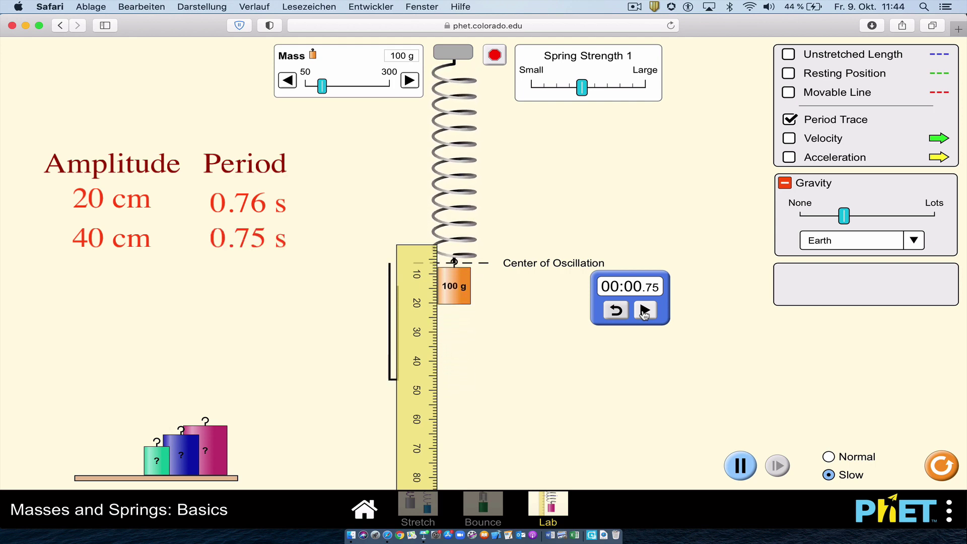
left_click(495, 57)
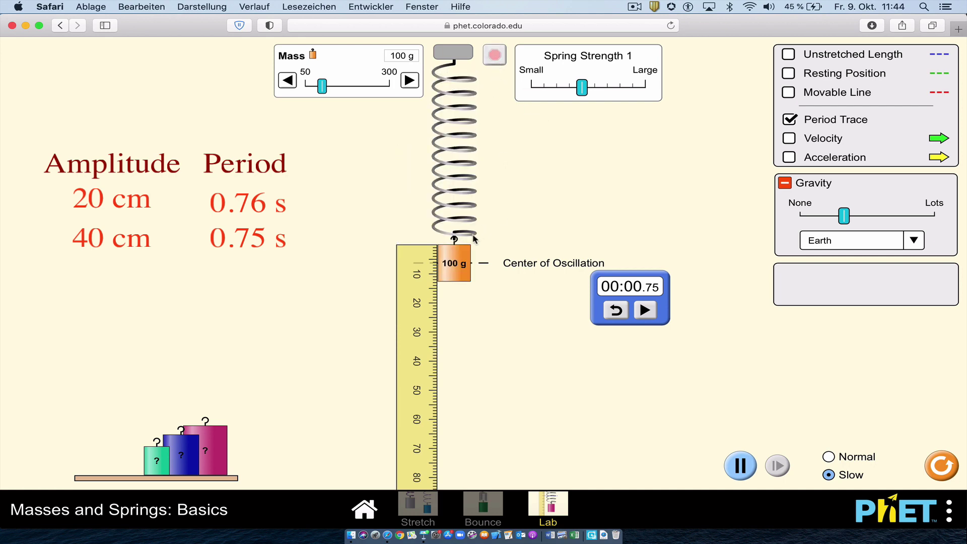
- Reset the stopwatch, pause, and release the mass from 60 cm down
left_click(615, 309)
left_click(739, 465)
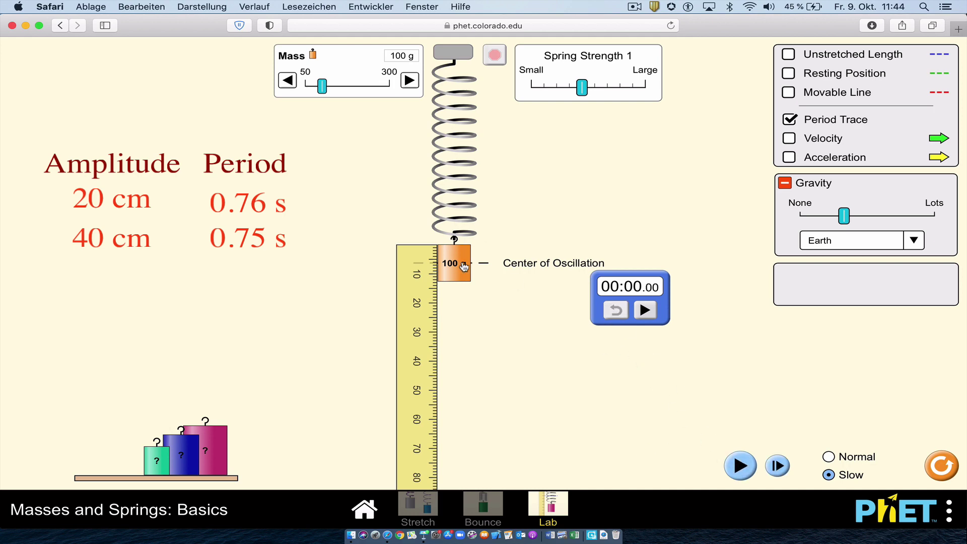
left_click_drag(464, 267, 463, 443)
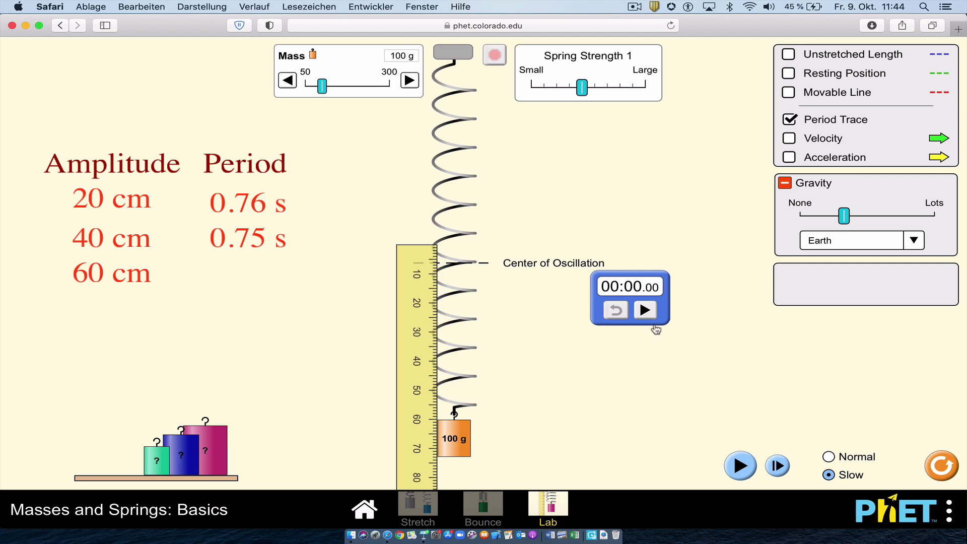
left_click(740, 469)
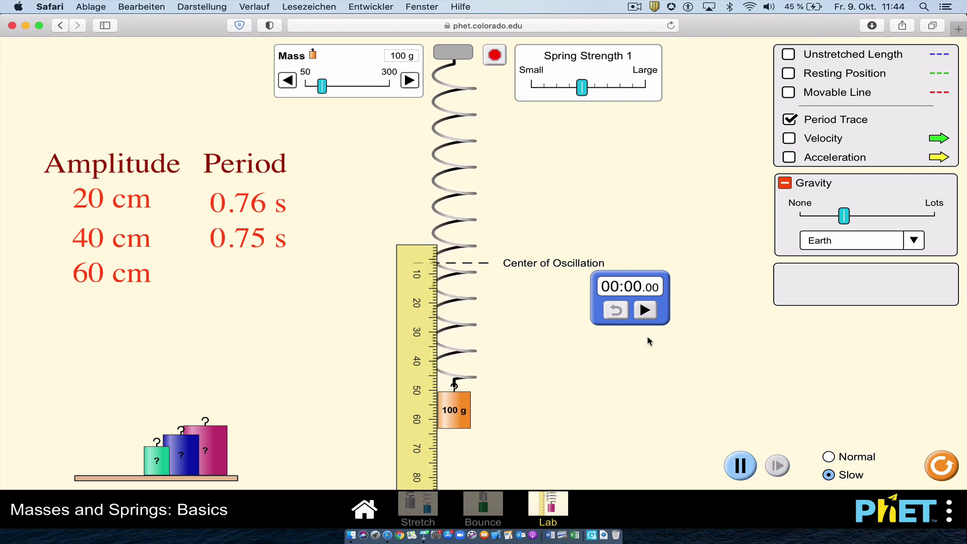
- Time one period at 60 cm amplitude, recording 0.74 s, then switch to Keynote
left_click(645, 311)
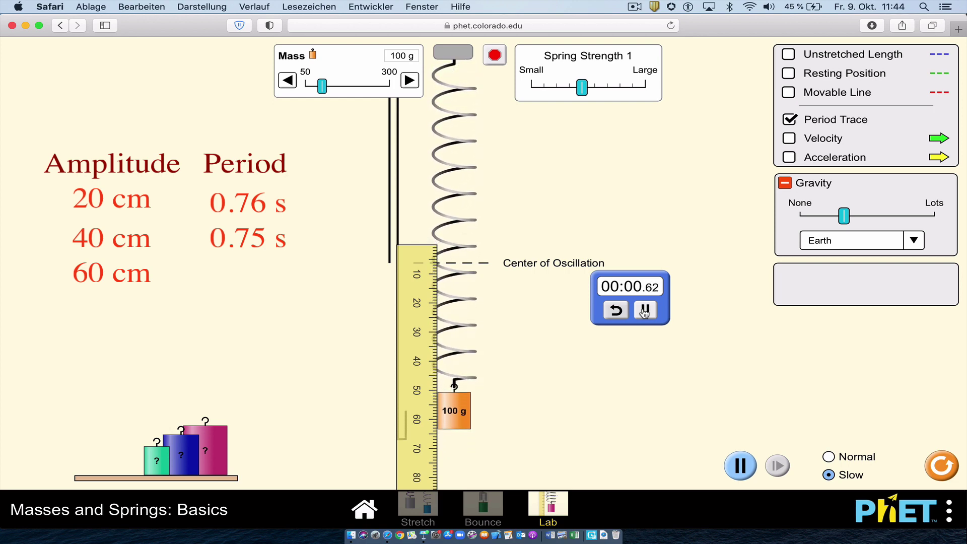
left_click(644, 310)
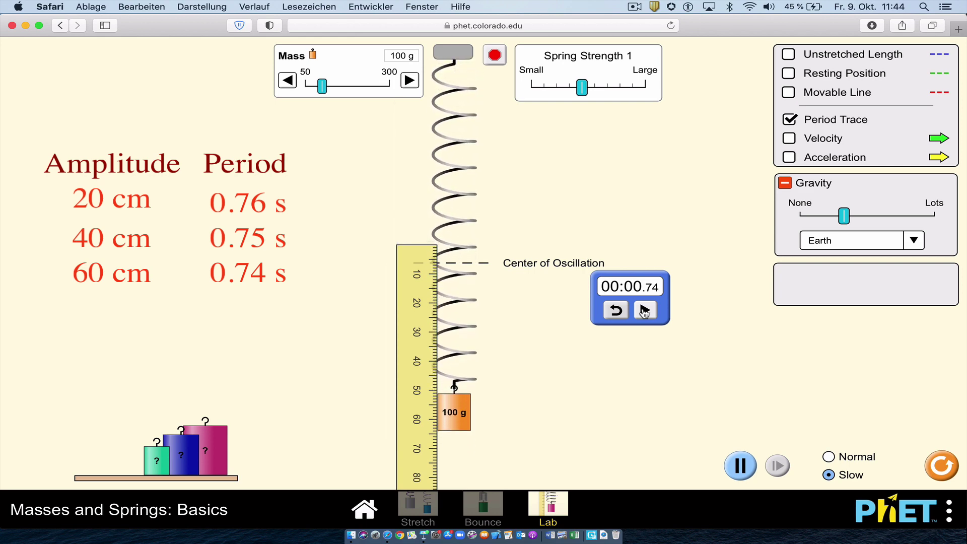
key("super+Tab")
key("super+Tab")
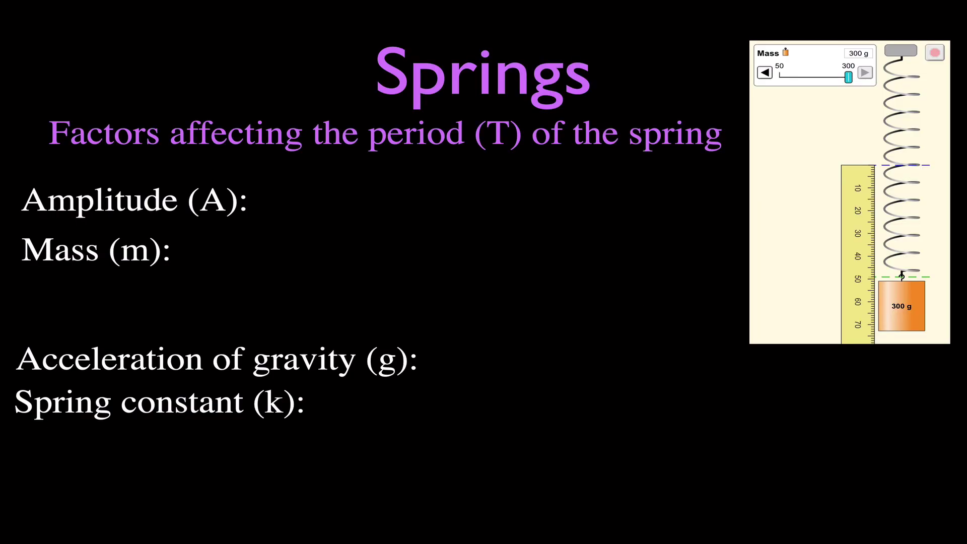
- Advance the Springs slide build to show Amplitude (A) has no effect on the period
key("Right")
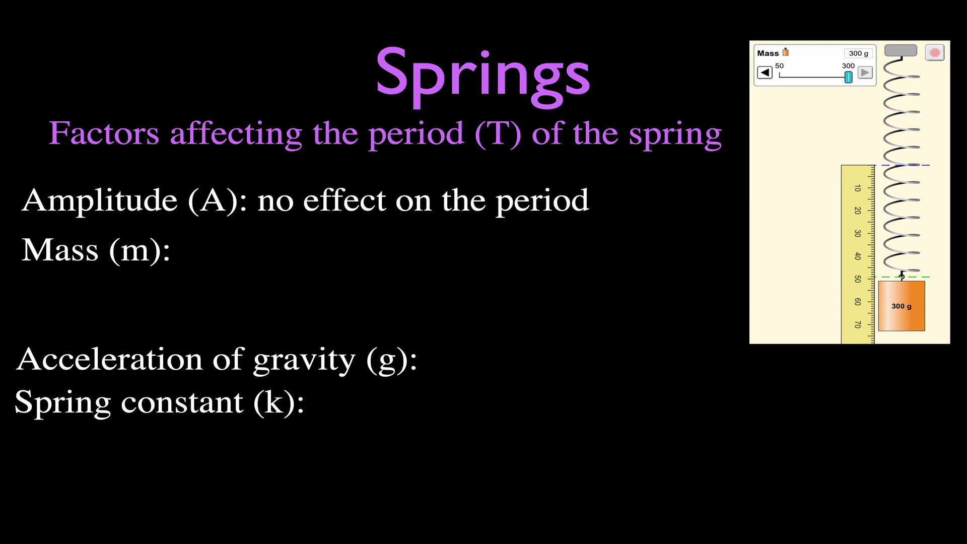